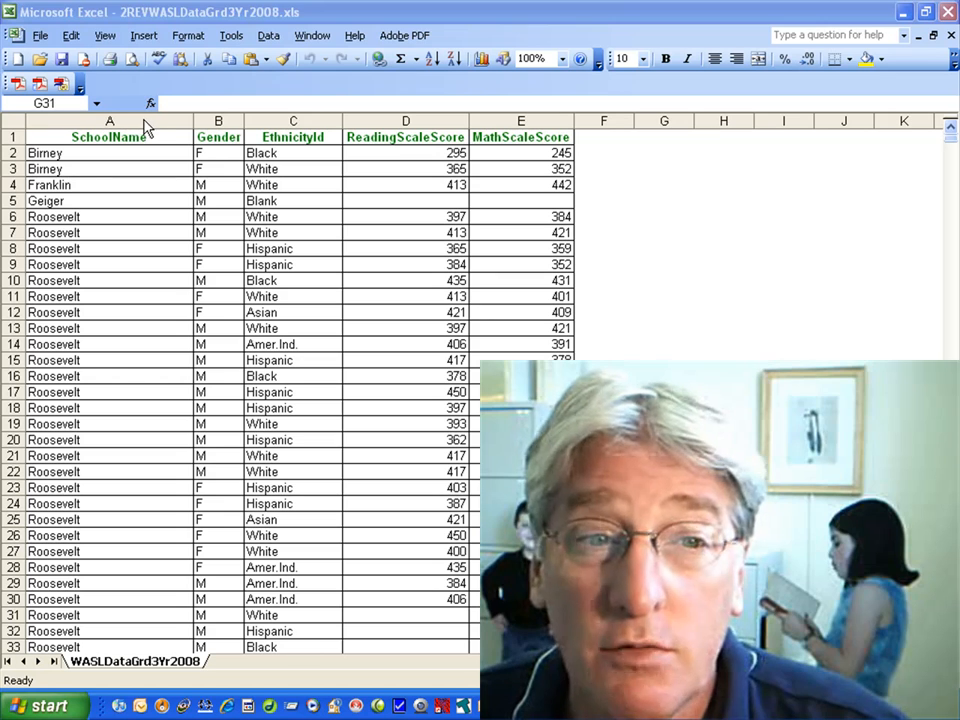
- Create a PivotTable on a new sheet from columns A through E of the student score data
click(144, 118)
drag(144, 118, 572, 118)
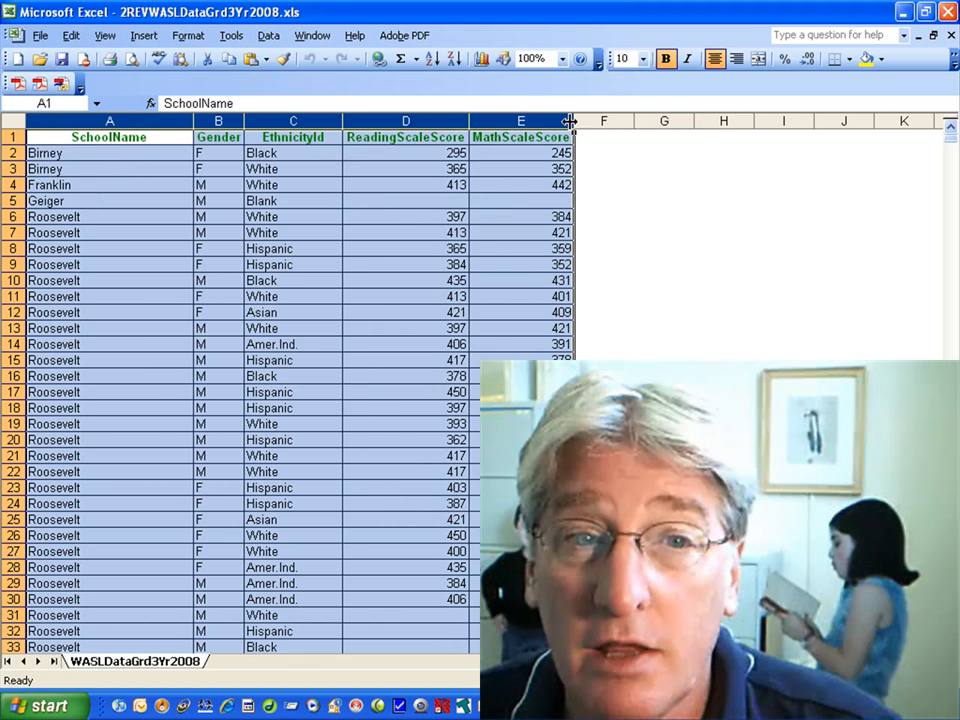
click(269, 36)
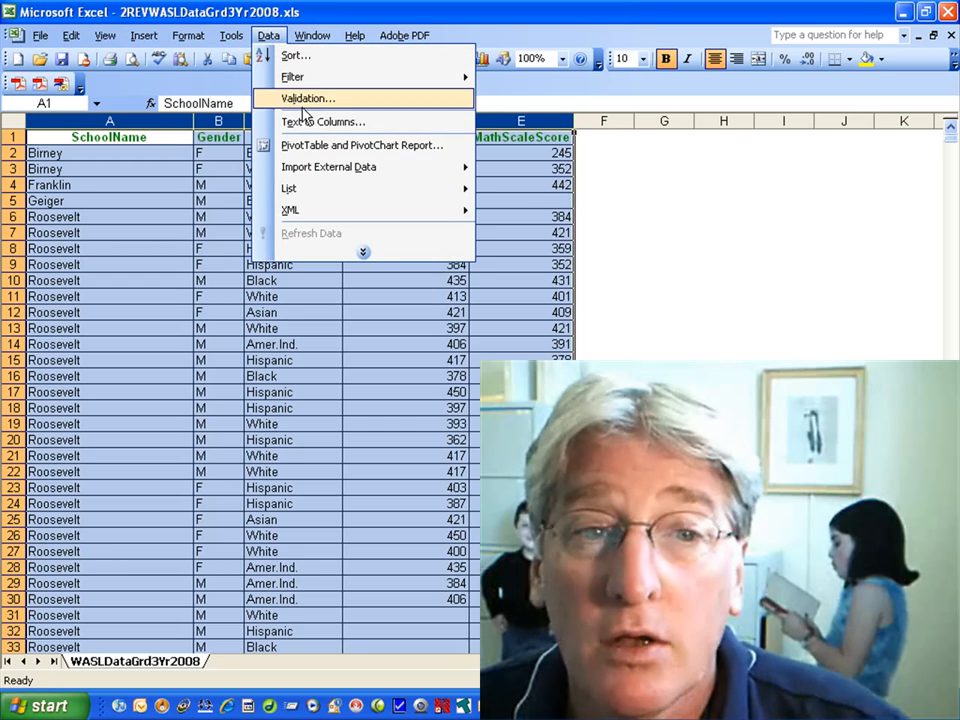
click(314, 146)
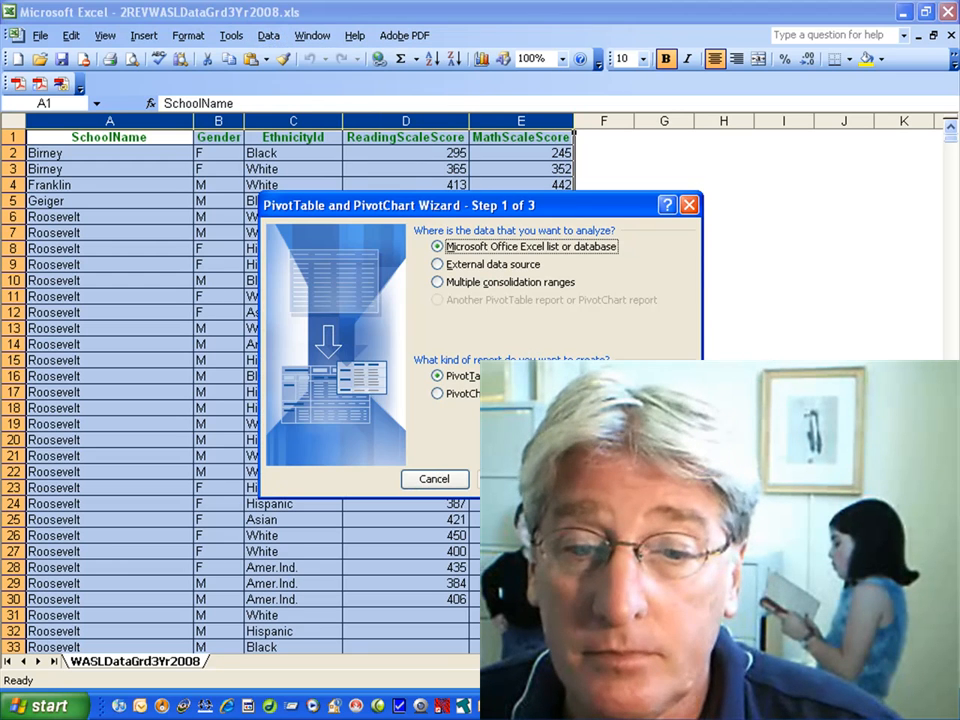
click(657, 479)
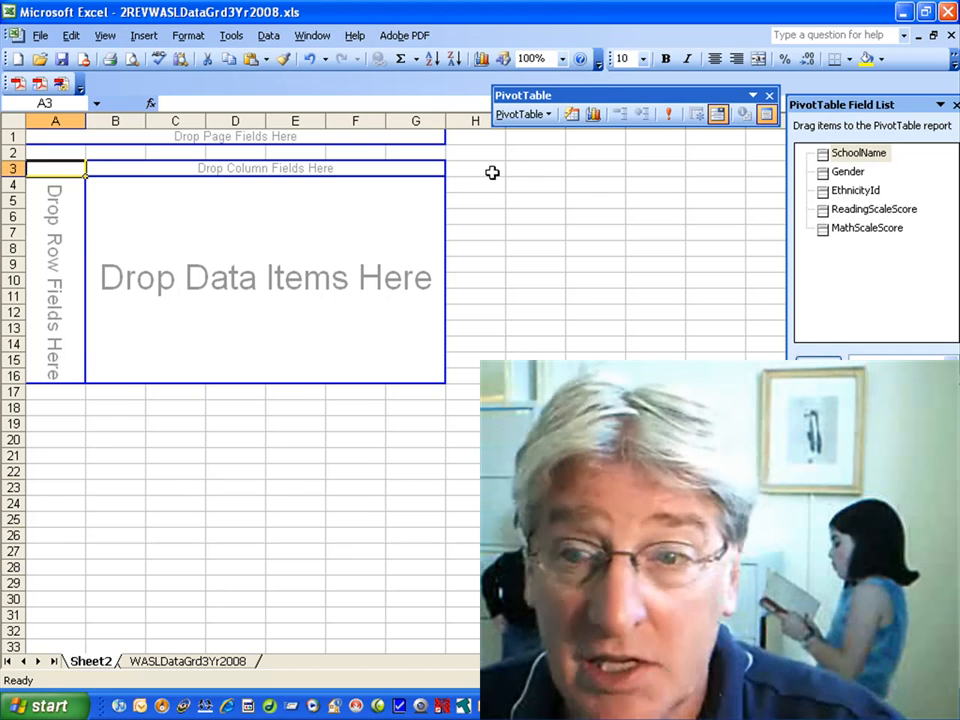
- Lay out the PivotTable with Gender, EthnicityId and SchoolName as page fields and ReadingScaleScore as both row field and data item
drag(845, 158, 336, 137)
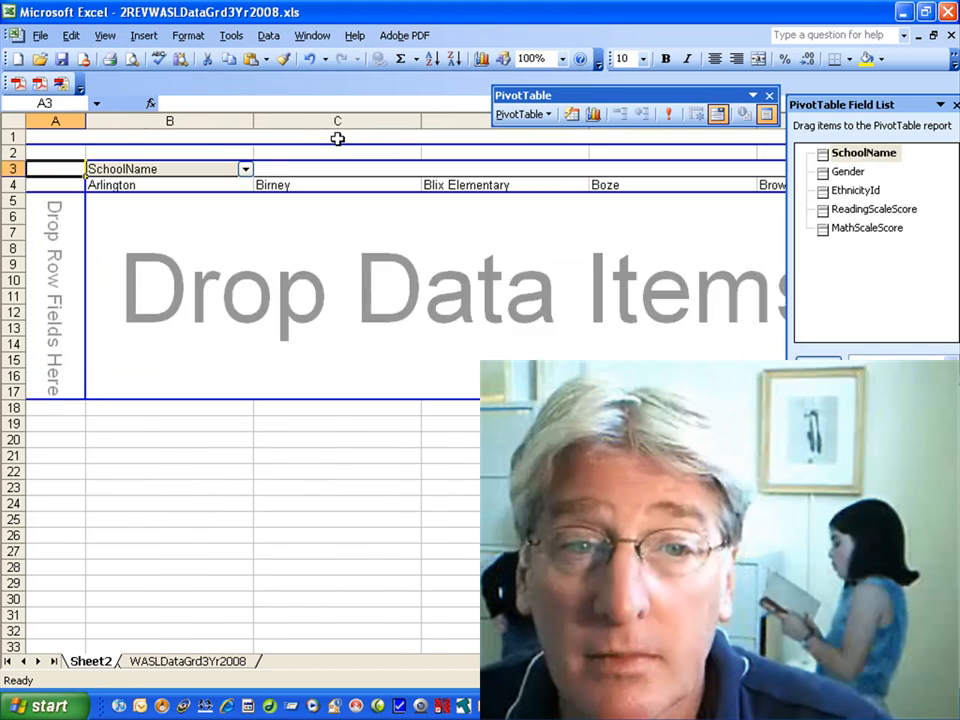
drag(208, 175, 159, 135)
drag(829, 179, 272, 139)
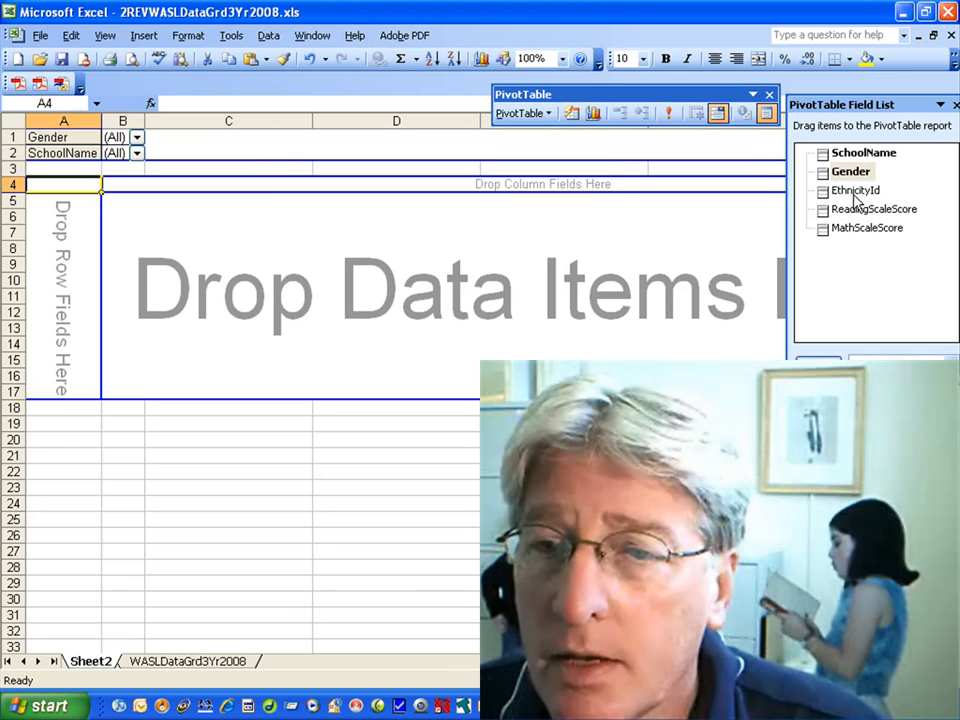
drag(841, 197, 250, 155)
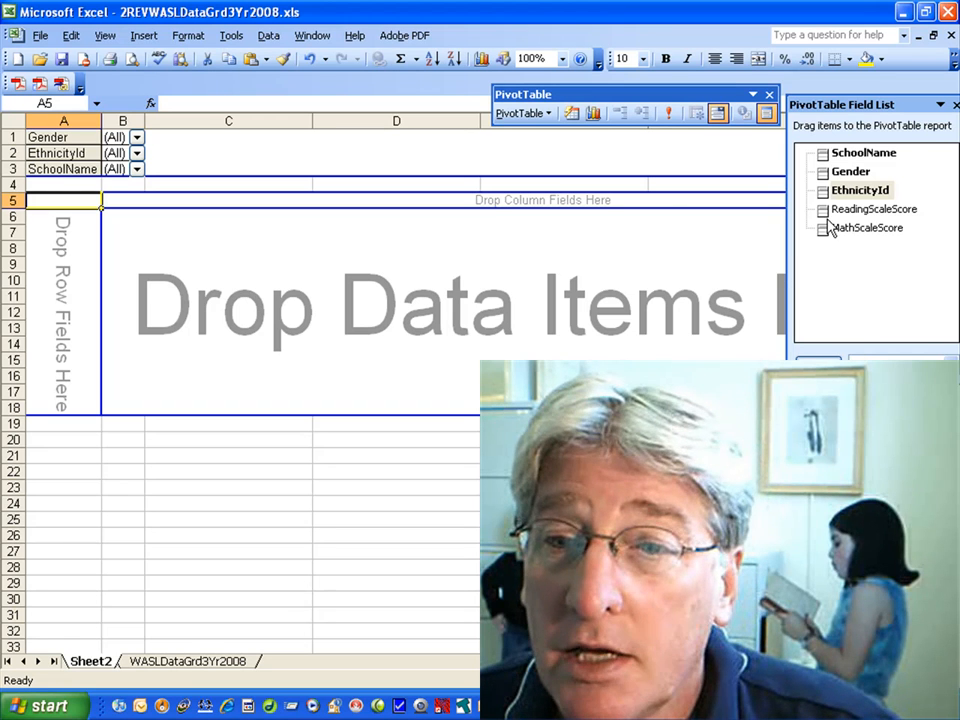
drag(826, 213, 60, 265)
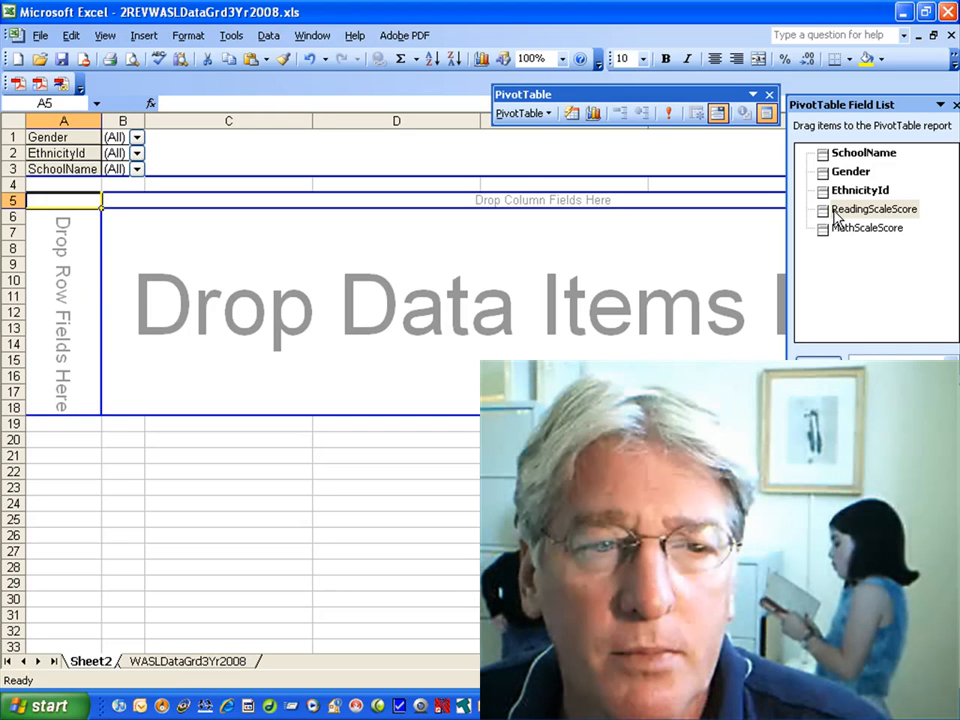
drag(34, 285, 345, 302)
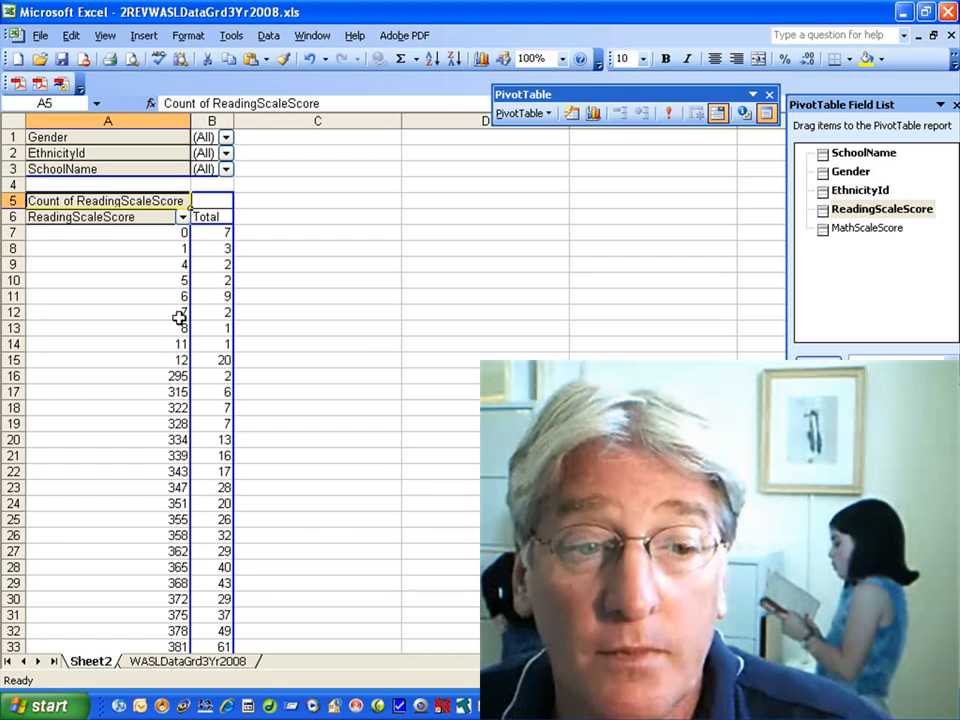
- Exclude the ReadingScaleScore values 0, 1, 4, 5, 6, 7, 8, 11, 12 and (blank) from the PivotTable
click(182, 217)
click(58, 255)
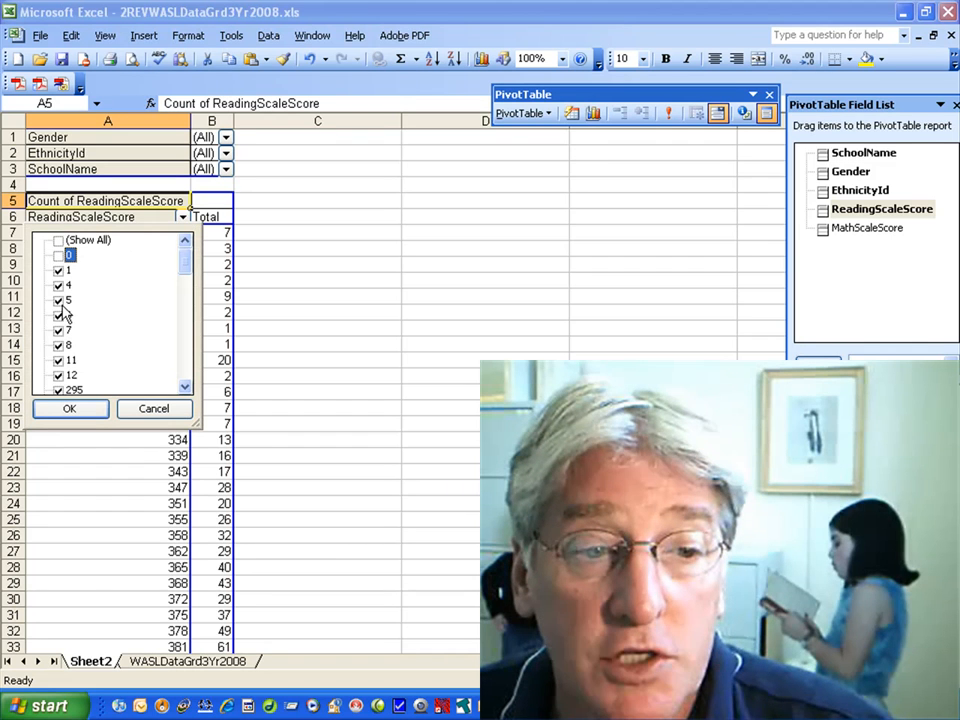
click(58, 375)
click(58, 360)
click(58, 345)
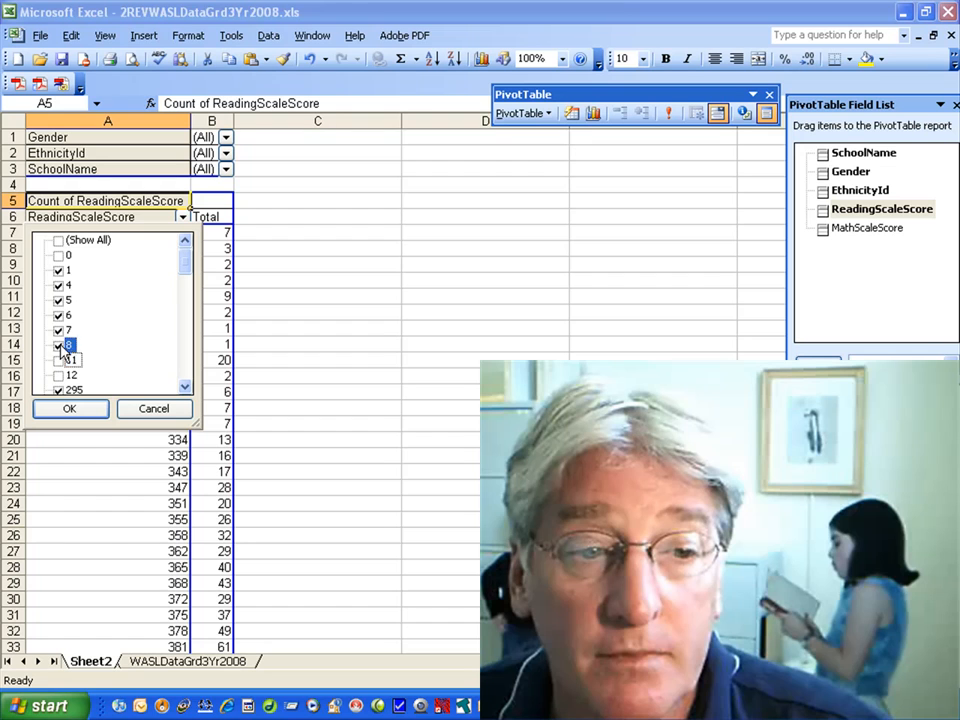
click(58, 330)
click(58, 315)
click(58, 300)
click(58, 285)
click(58, 270)
drag(186, 260, 190, 395)
click(58, 375)
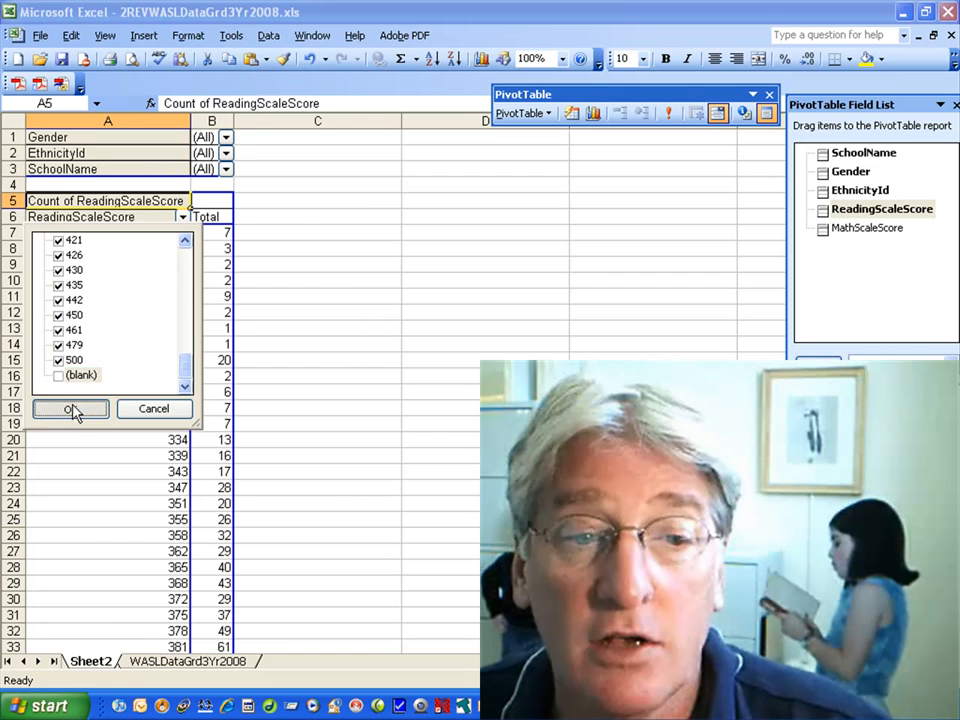
click(72, 409)
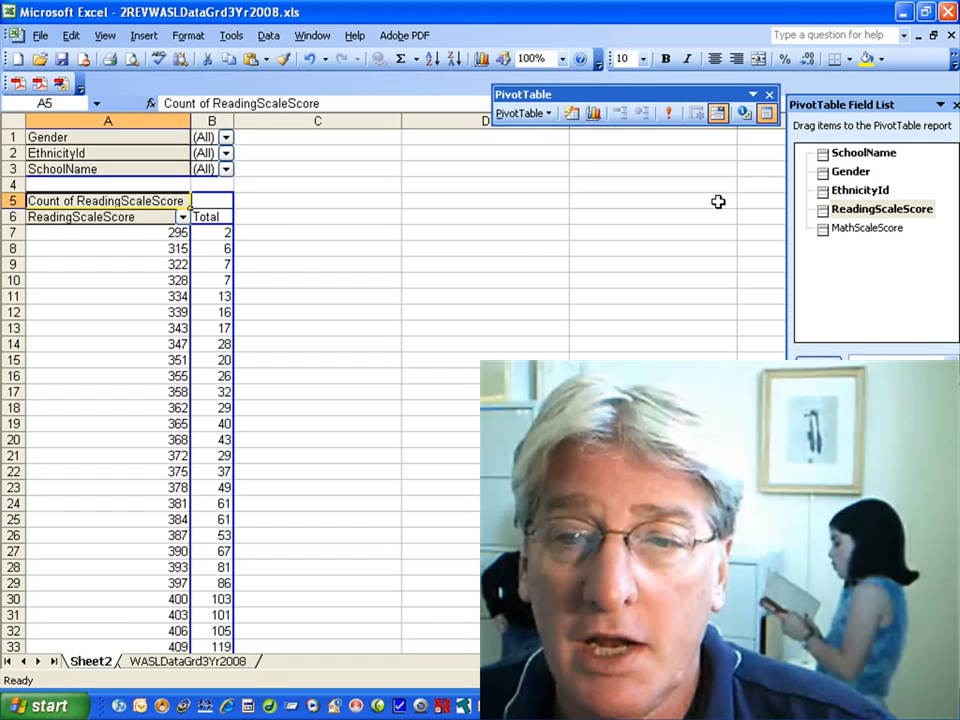
- Create a PivotChart of the reading score counts from the PivotTable rows
click(207, 457)
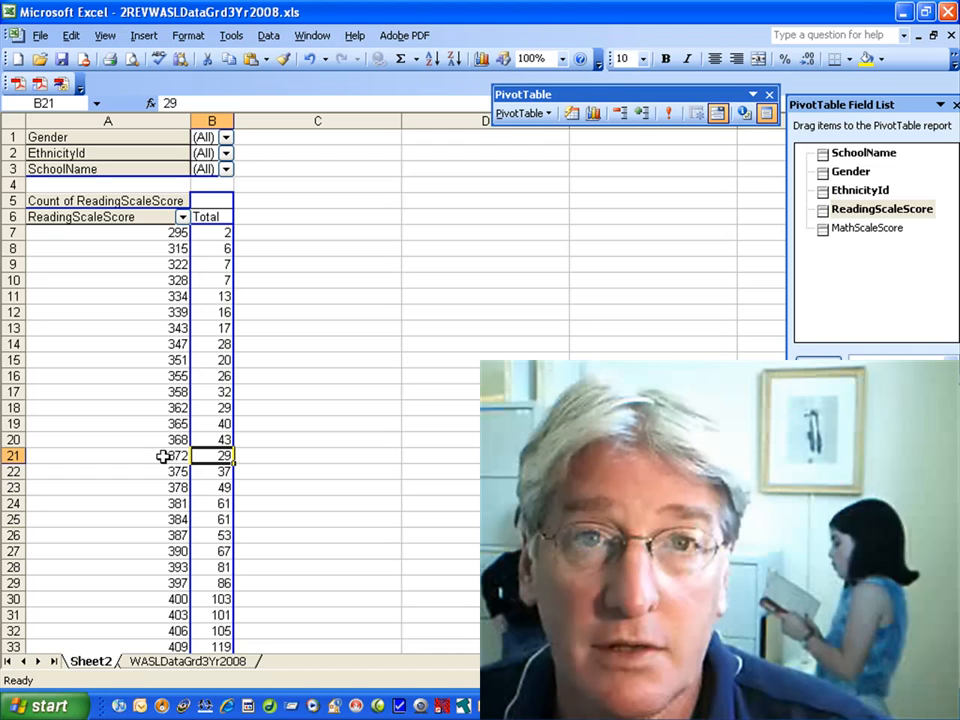
click(164, 456)
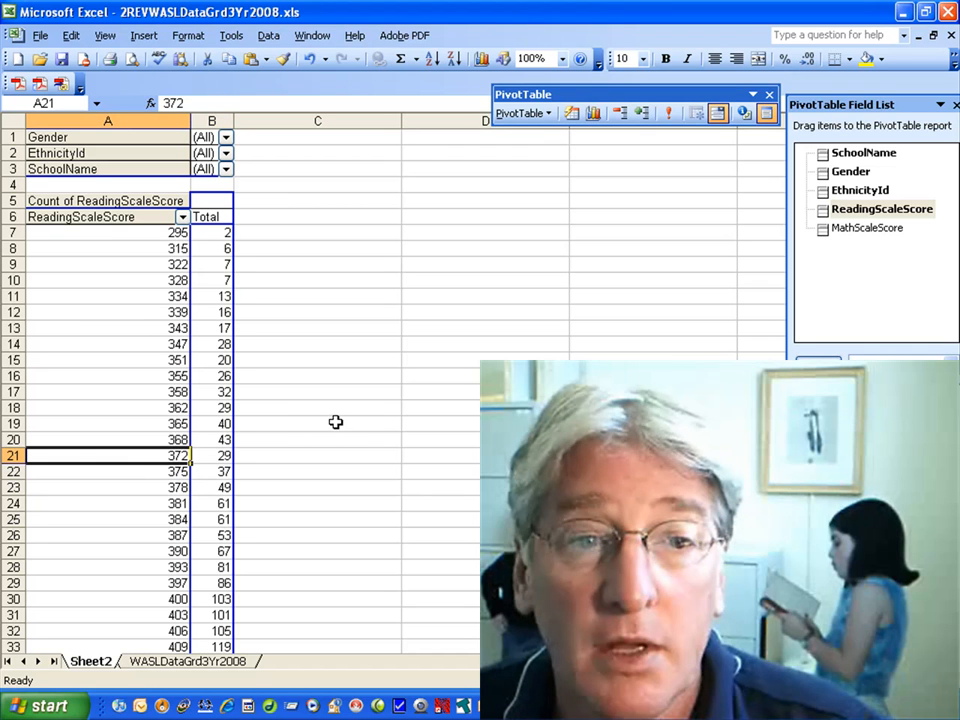
drag(133, 232, 204, 265)
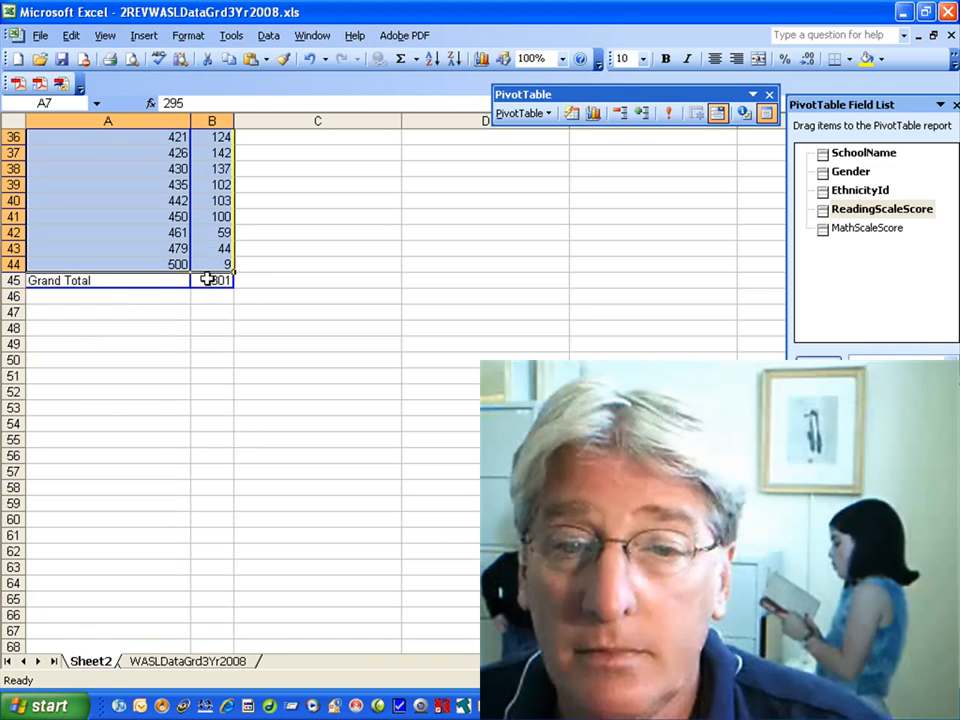
click(594, 112)
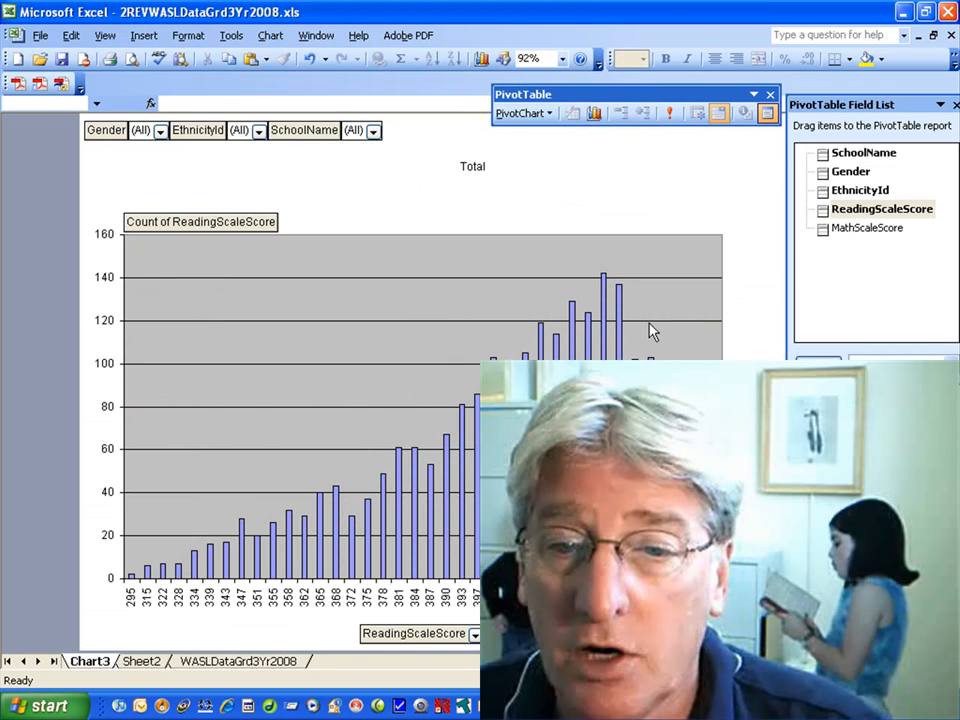
- Set the gap width of the chart's data series to 0 so the columns form a histogram
double_click(605, 320)
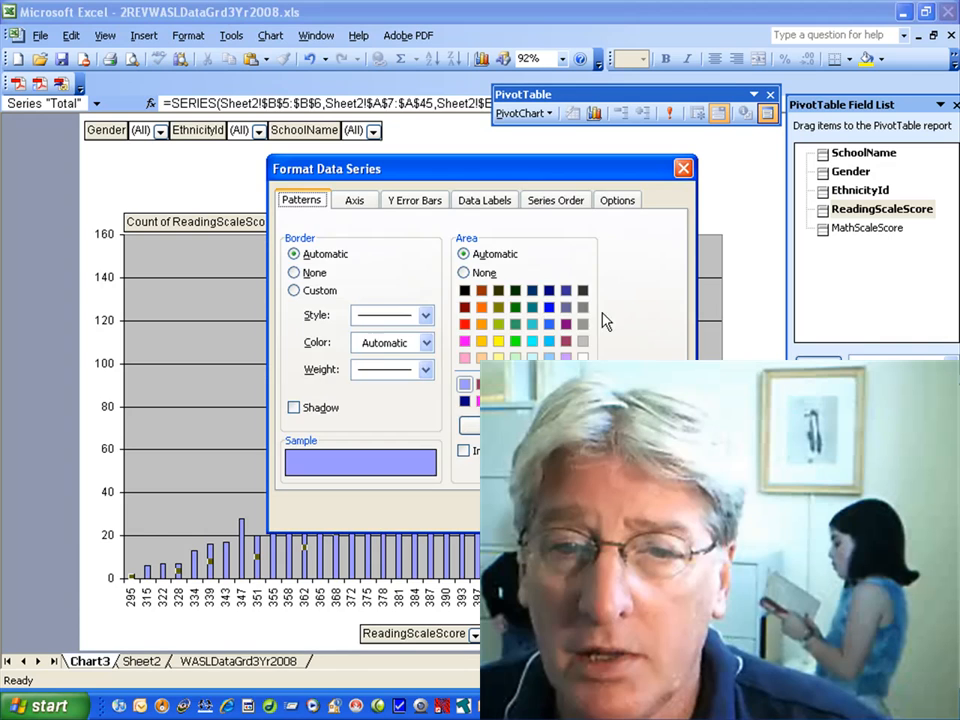
click(617, 200)
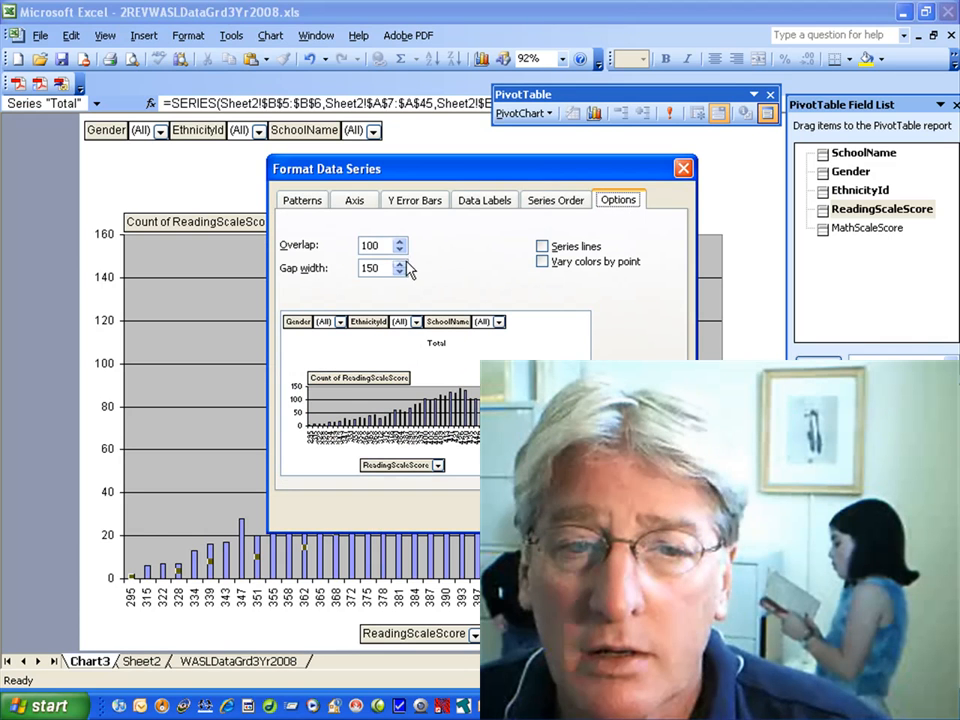
drag(390, 268, 327, 262)
text(0)
key(Return)
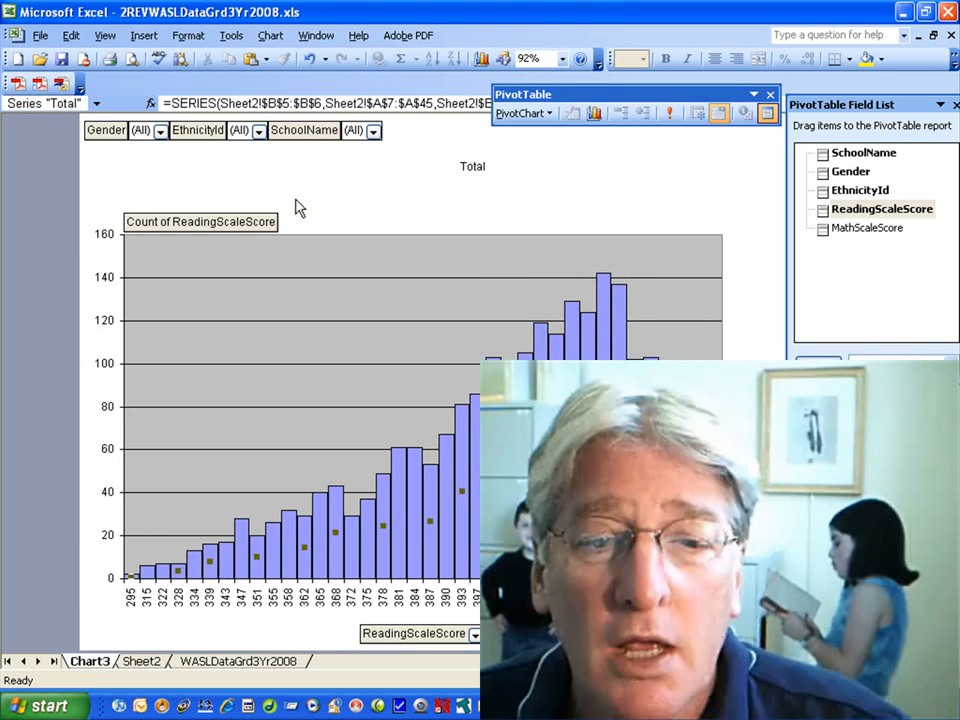
click(583, 200)
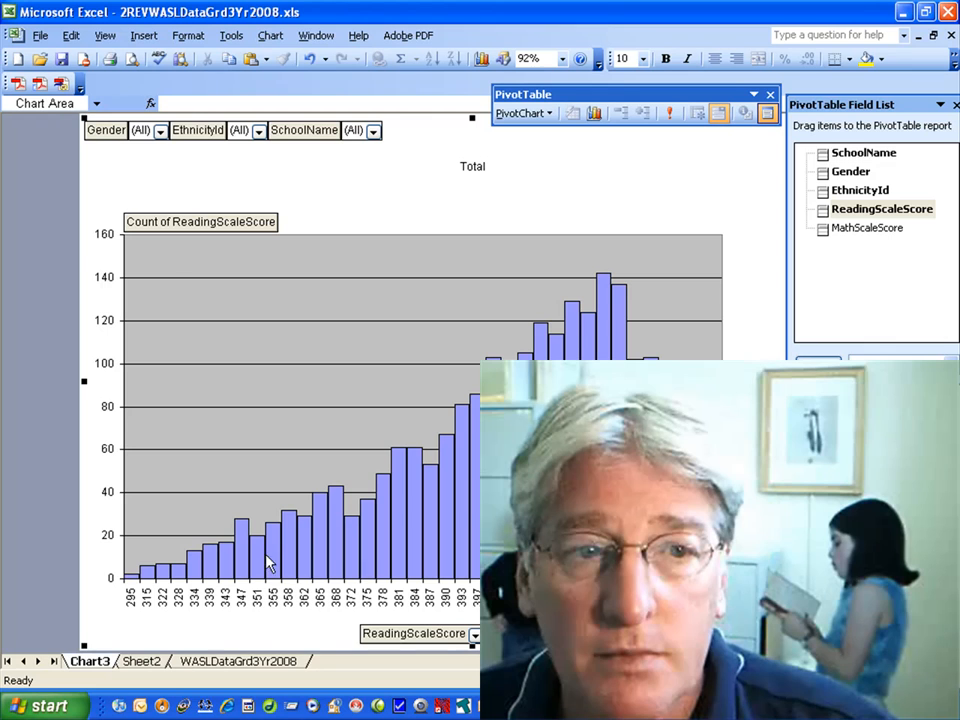
- Filter the reading score chart by Gender to F
click(160, 132)
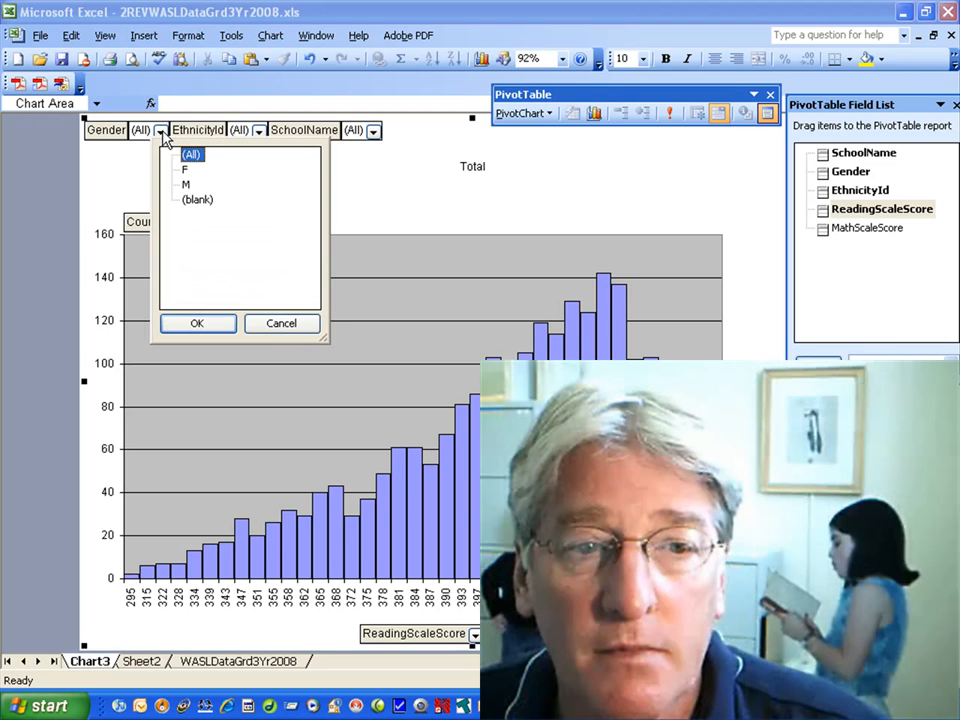
click(184, 170)
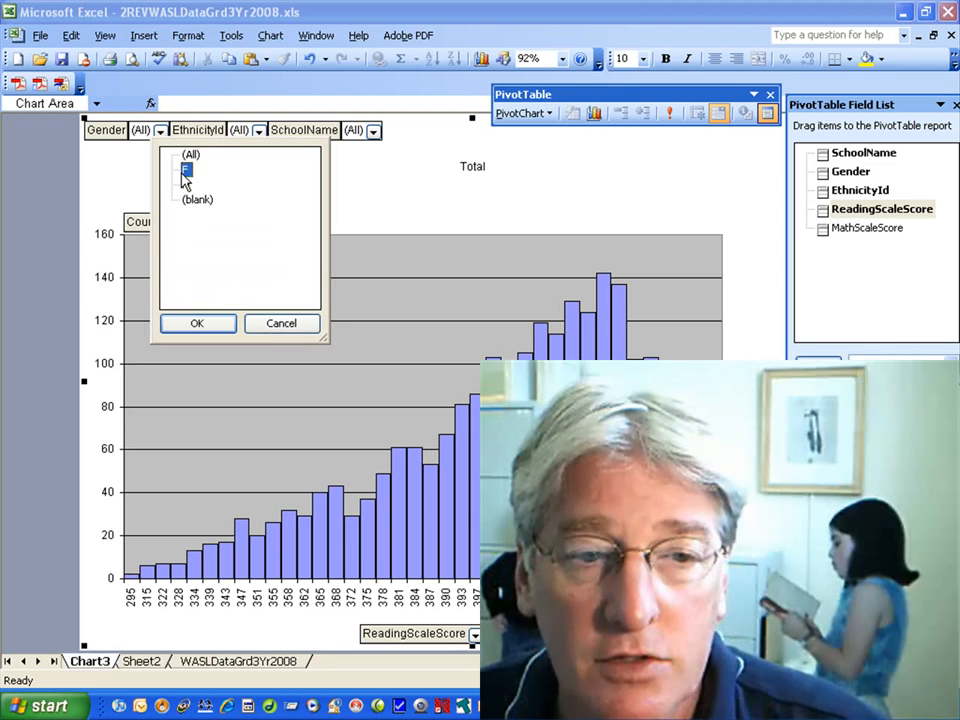
click(199, 326)
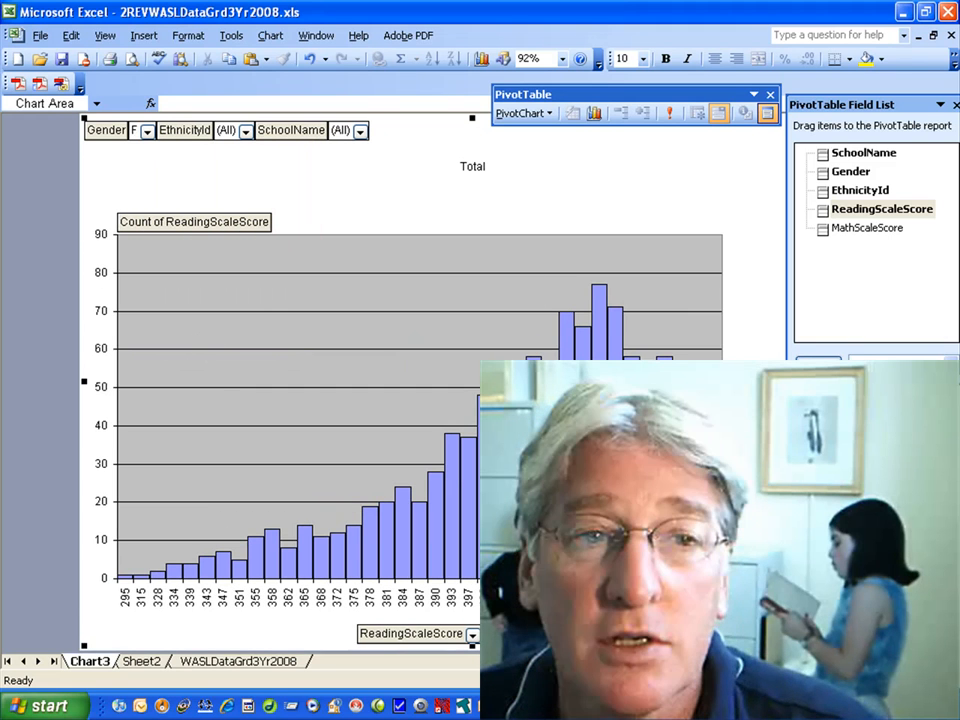
- Change the chart's Gender filter to M to compare the male score distribution
click(147, 131)
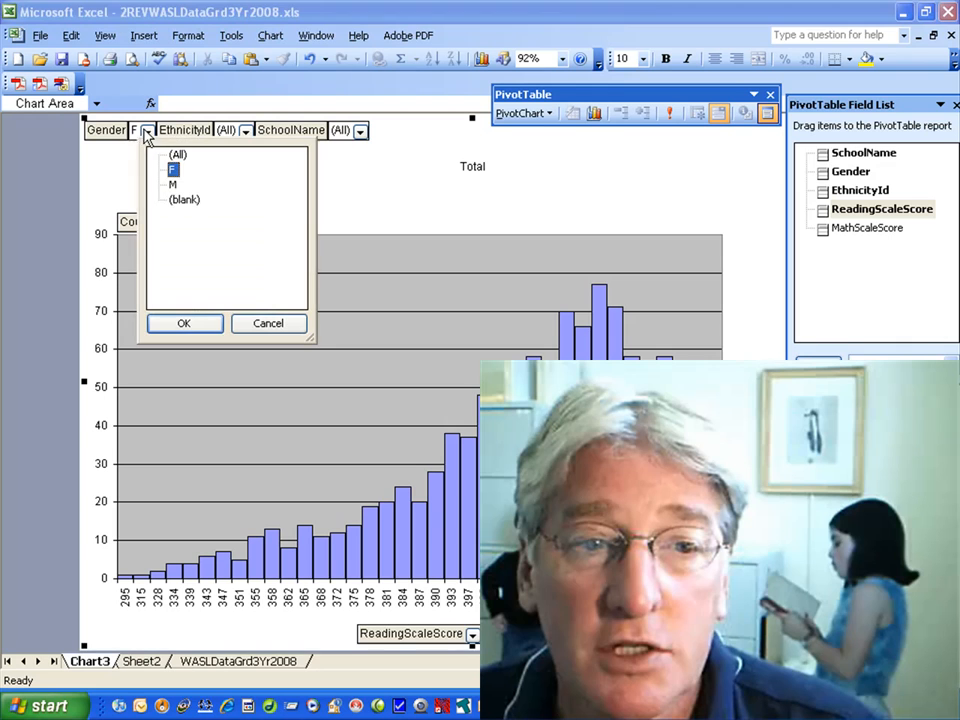
click(172, 185)
click(187, 318)
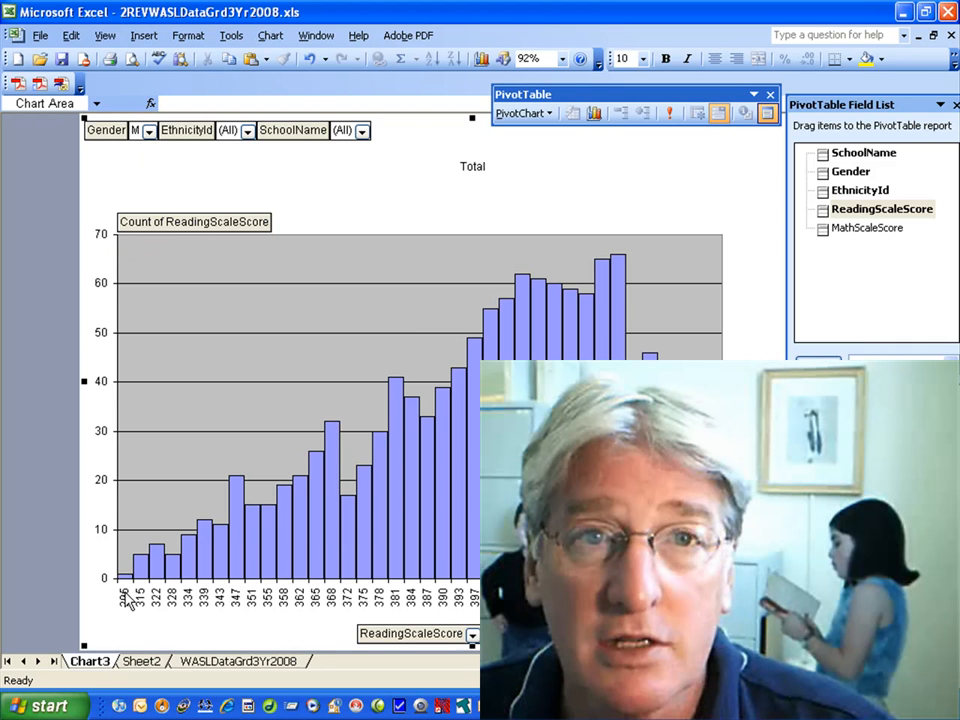
- Switch the chart's Gender filter back to F to compare the axis scale
click(148, 131)
click(176, 170)
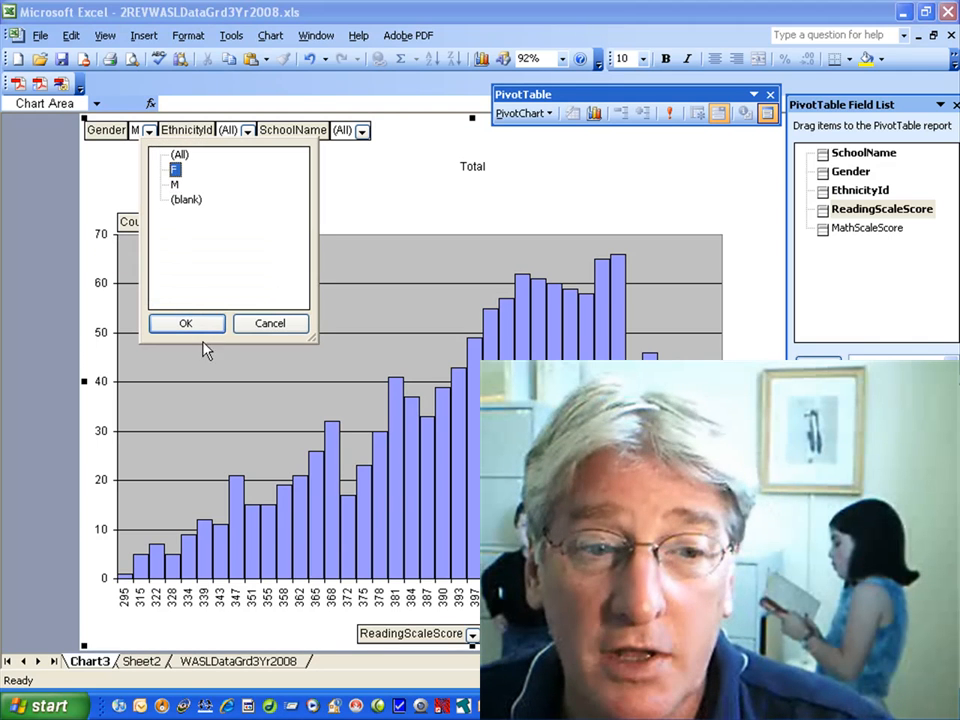
click(208, 323)
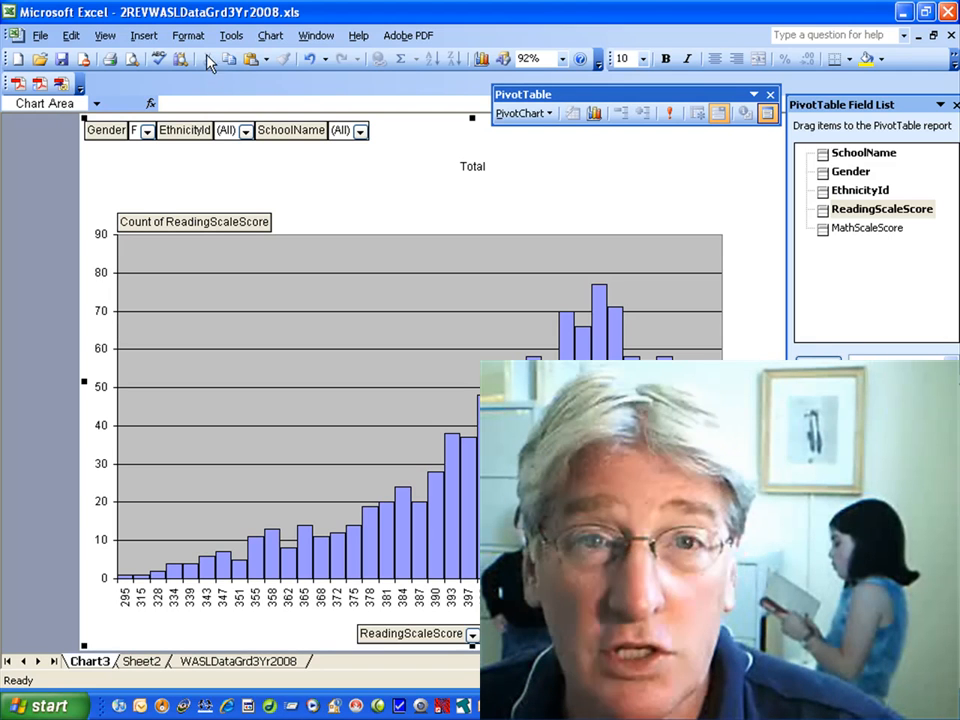
- Set the chart's Gender filter to M
click(147, 131)
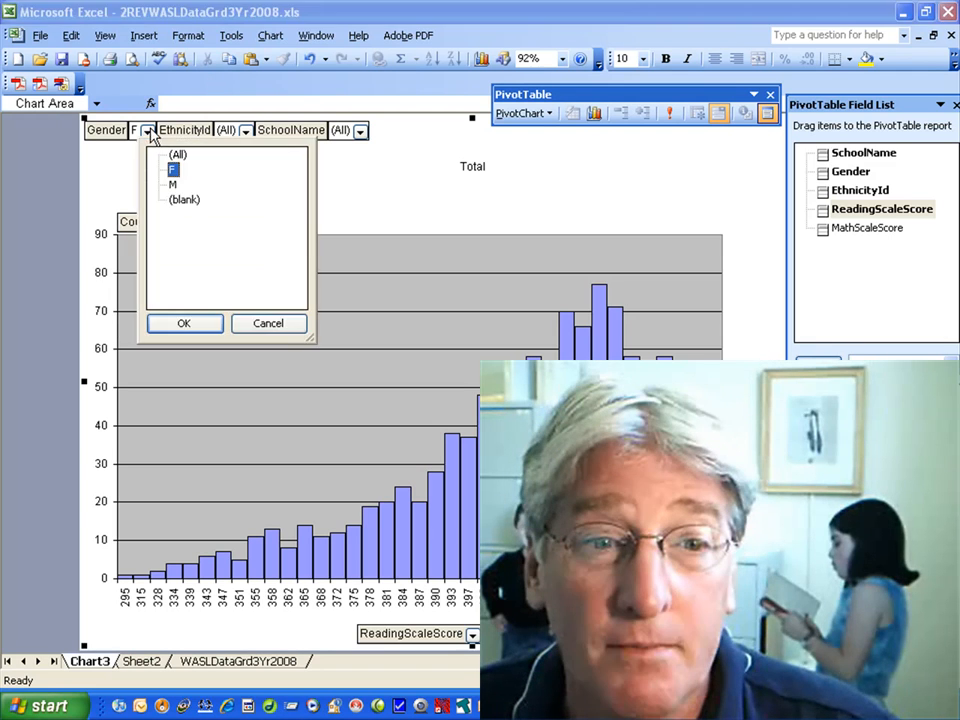
click(172, 186)
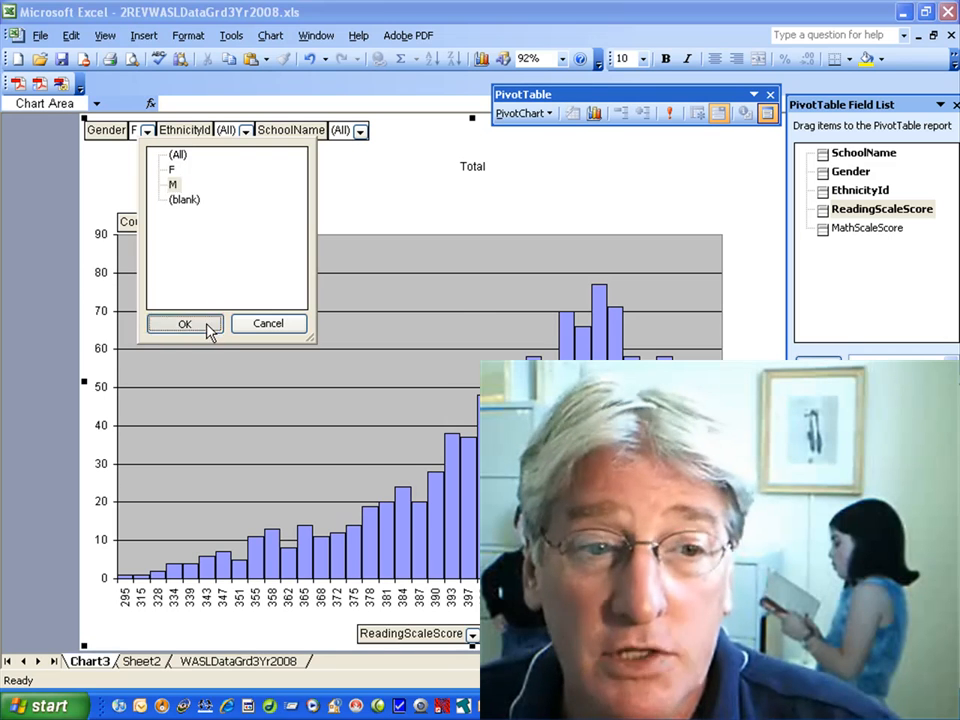
click(183, 322)
- Set the maximum of the male chart's value axis scale to 90
double_click(116, 266)
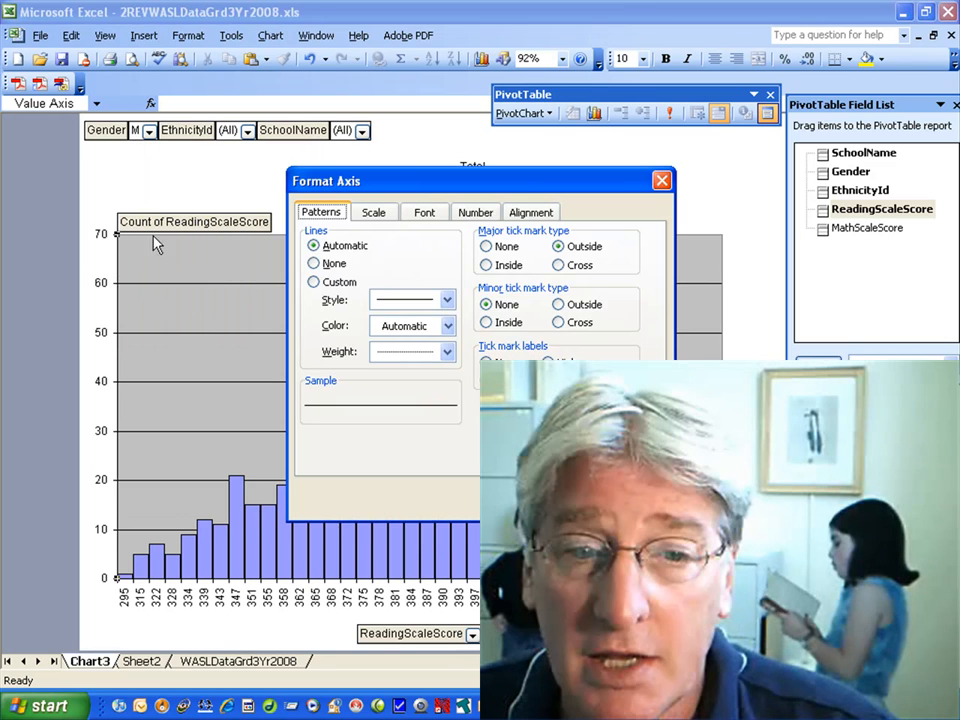
click(375, 218)
drag(422, 286, 332, 283)
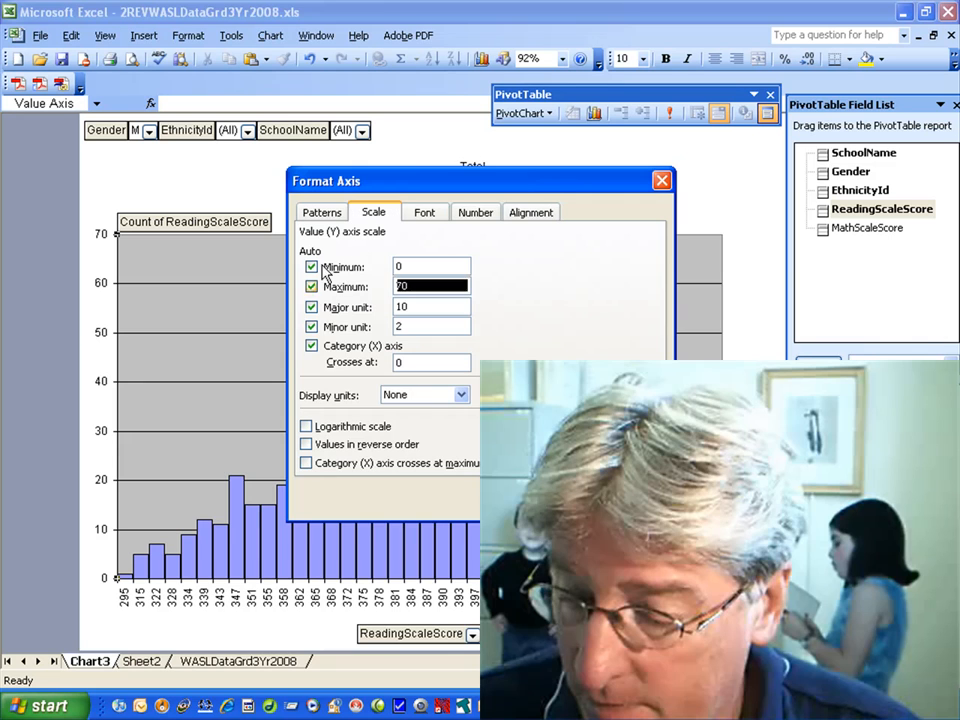
text(90)
key(Return)
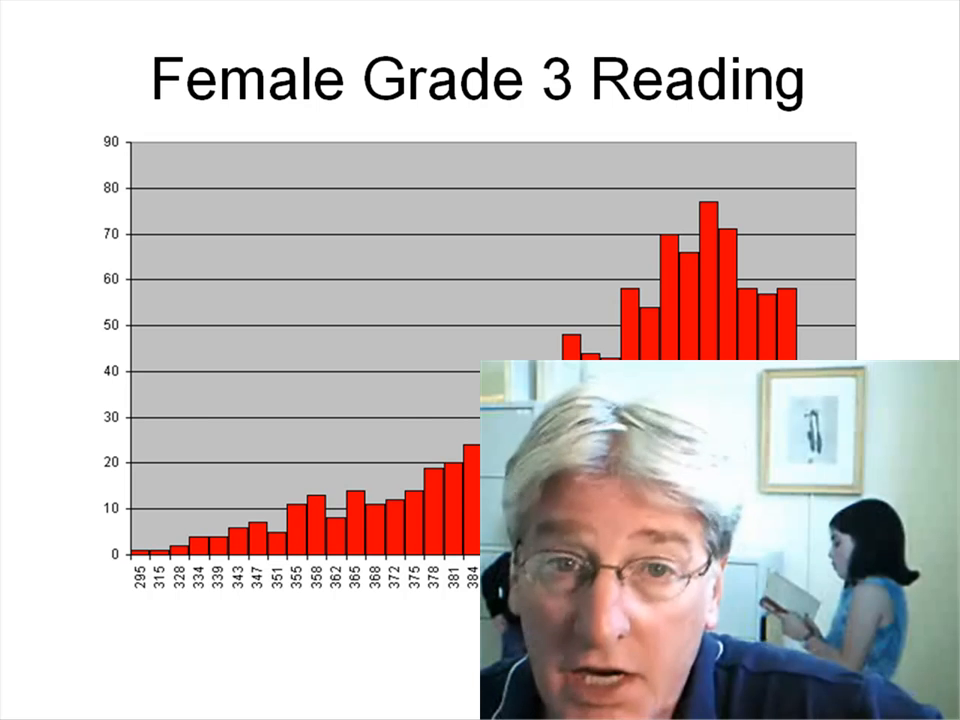
key(Right)
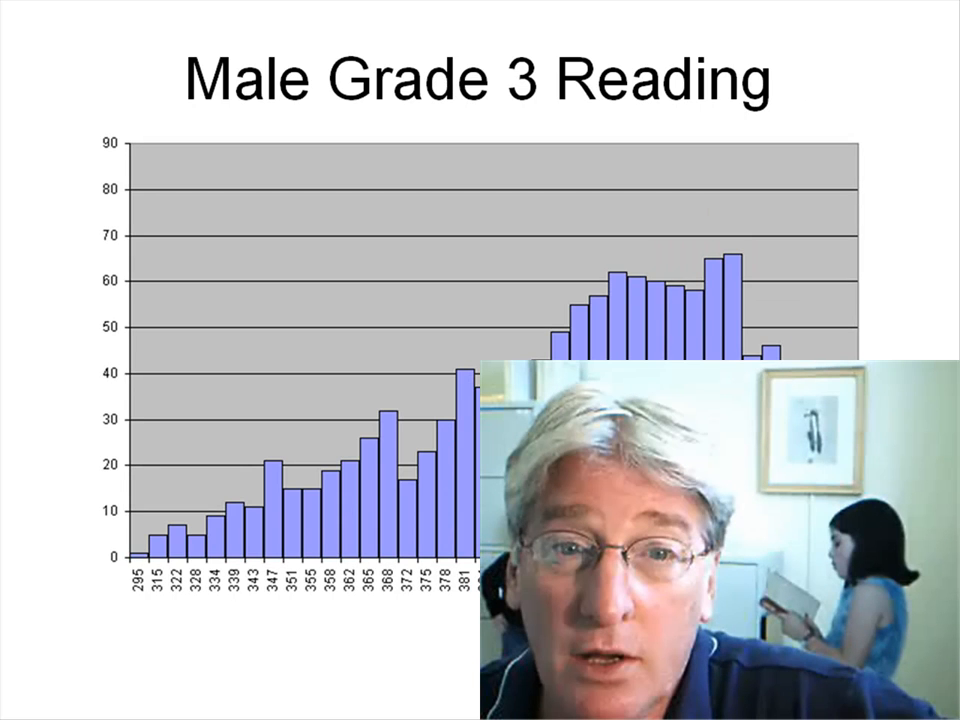